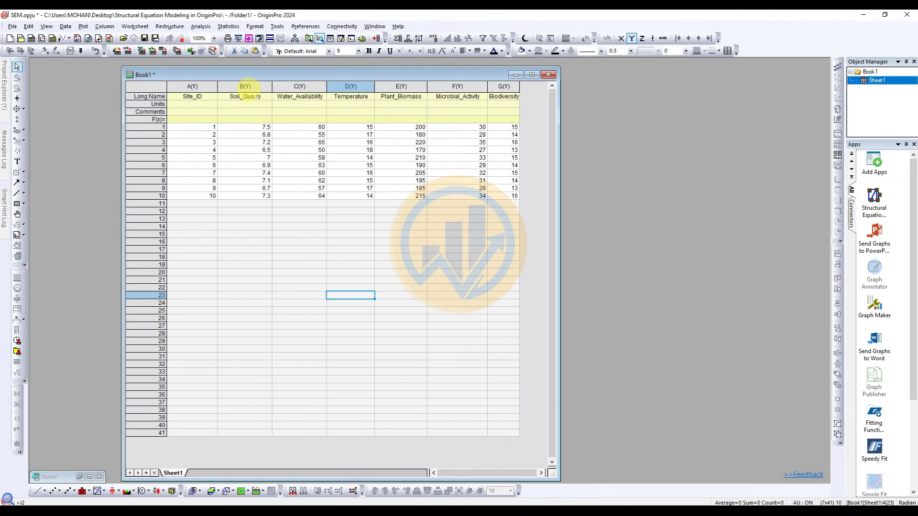
# - Select the six columns B–G, Soil_Quality through Biodiversity, as the model input
pyautogui.moveTo(245, 87); pyautogui.dragTo(350, 86)
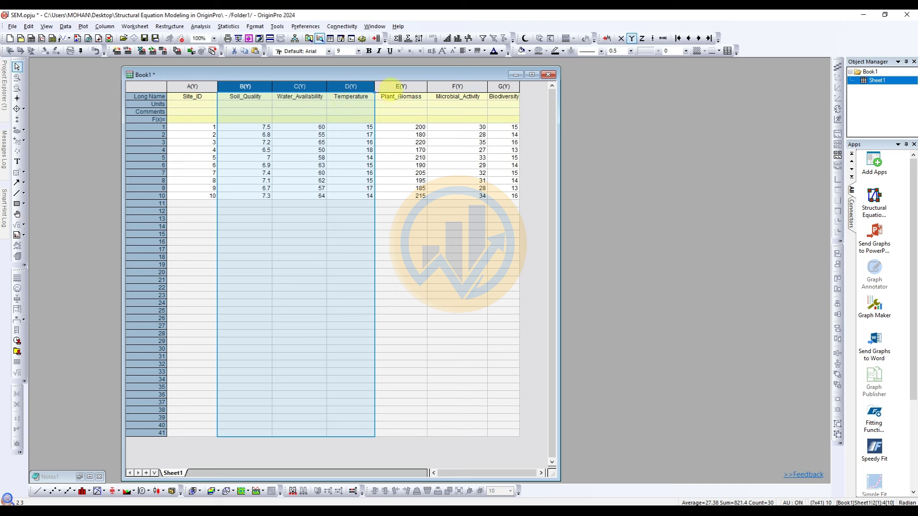
pyautogui.moveTo(397, 91); pyautogui.dragTo(504, 96)
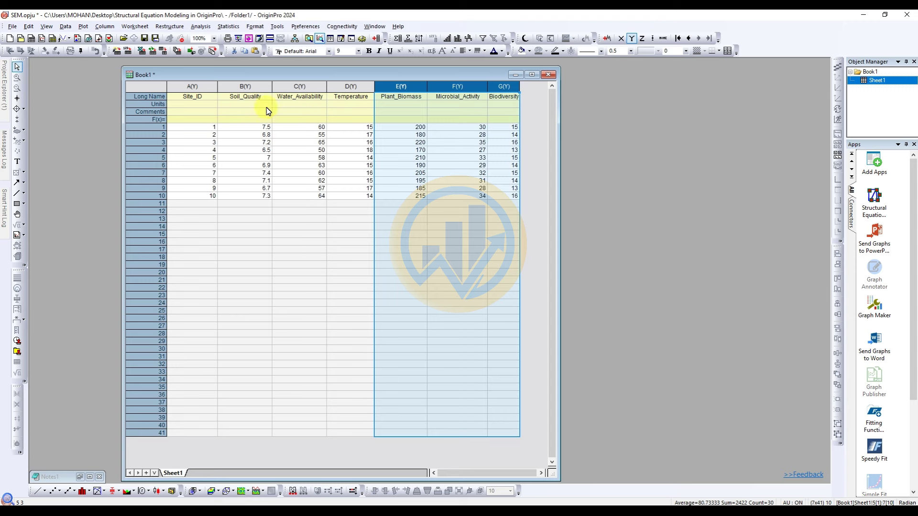
pyautogui.click(260, 86)
pyautogui.moveTo(260, 86); pyautogui.dragTo(499, 89)
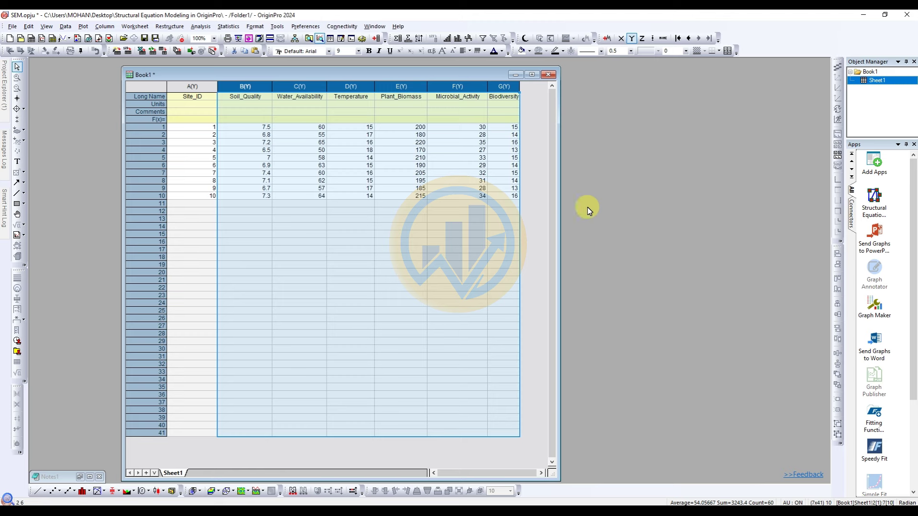
pyautogui.click(46, 505)
# - Review the Structural Equation Modeling app's File Exchange page and its description
pyautogui.click(159, 40)
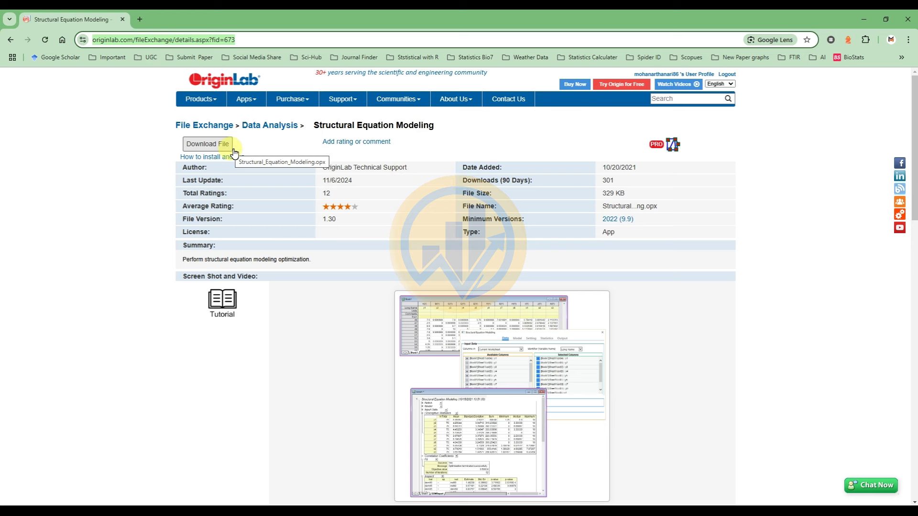
pyautogui.scroll(-6, 346, 274)
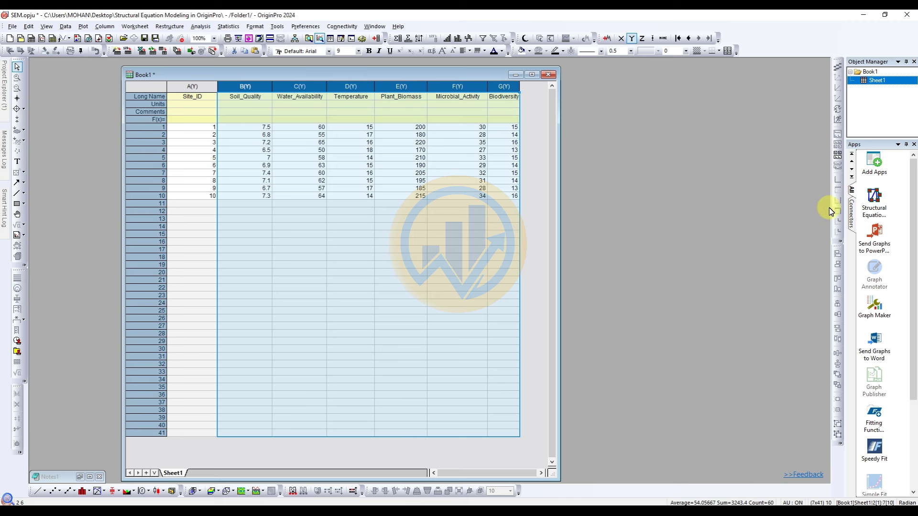
# - Launch the Structural Equation Modeling app on columns B–G and show its Model tab
pyautogui.click(872, 211)
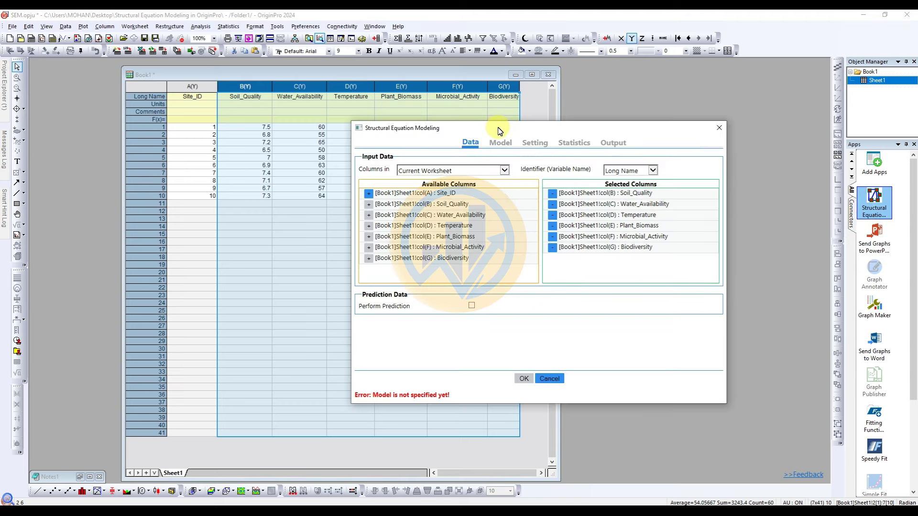
pyautogui.moveTo(498, 130); pyautogui.dragTo(462, 149)
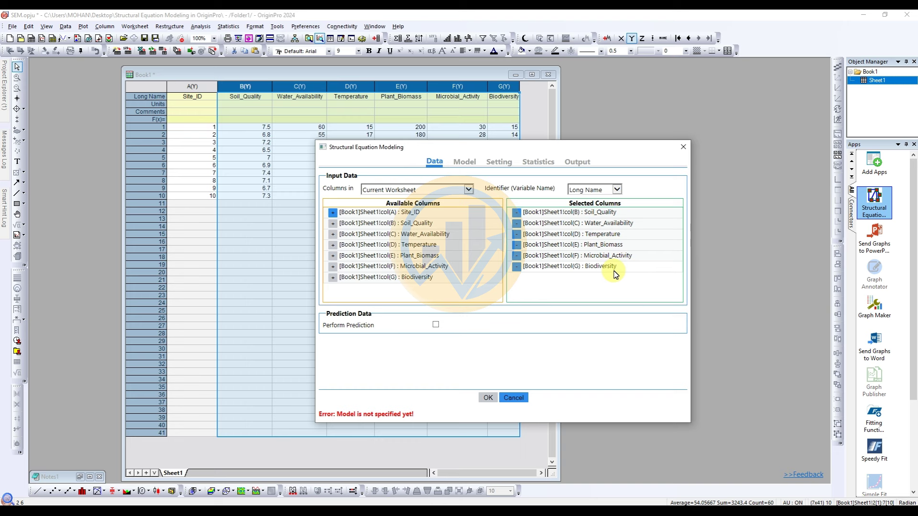
pyautogui.click(469, 166)
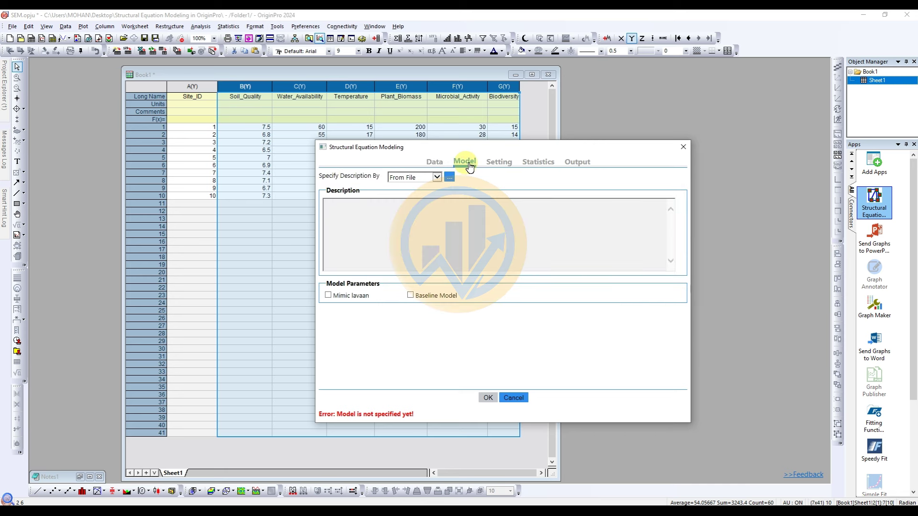
# - Set Specify Description By to Definition in the modeling dialog
pyautogui.click(439, 179)
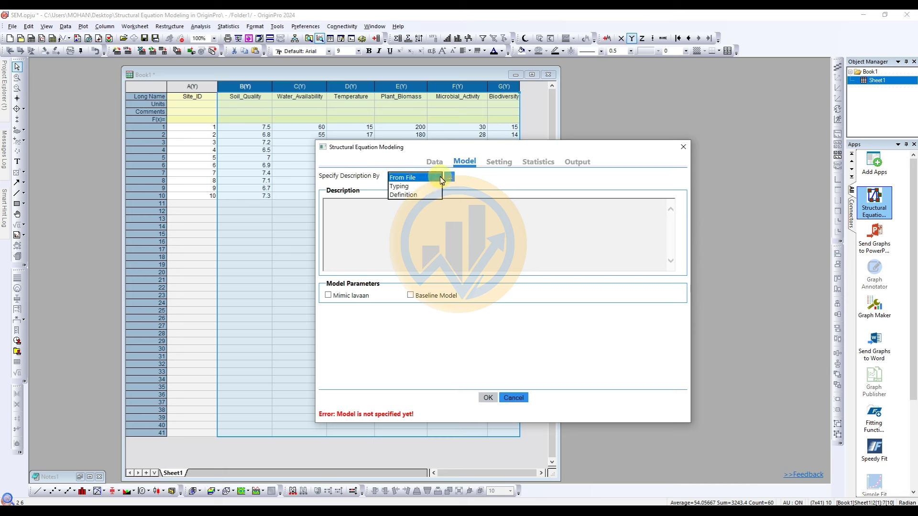
pyautogui.click(416, 197)
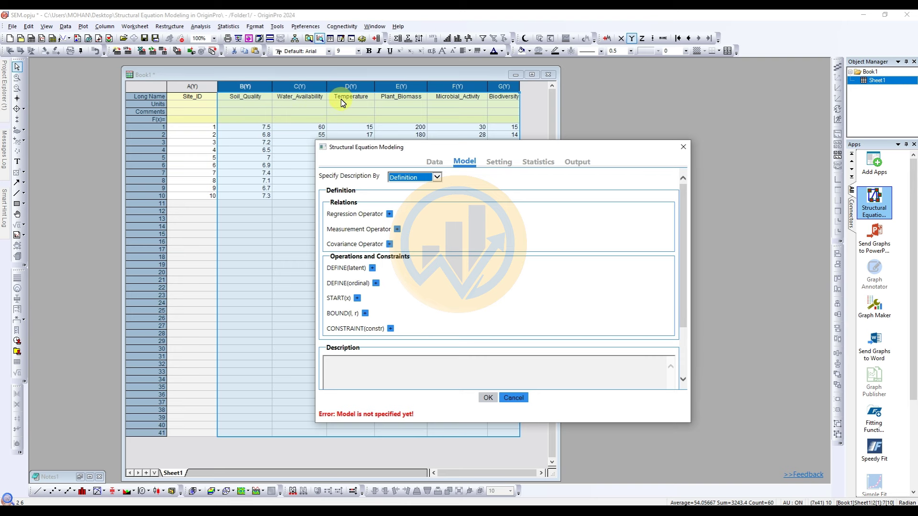
pyautogui.click(391, 215)
# - Define the regression y ~ Soil_Quality+Water_Availability+Temperature using the predictor line copied from Notepad
pyautogui.click(344, 226)
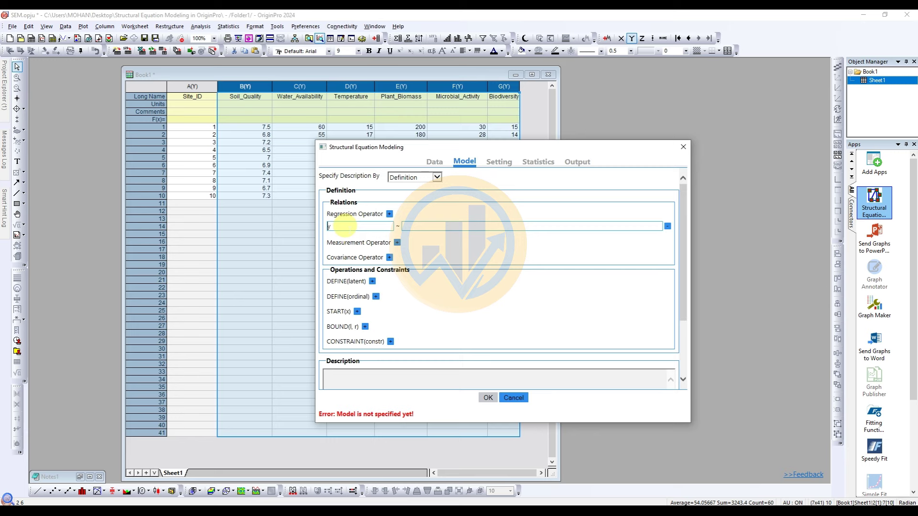
pyautogui.click(80, 477)
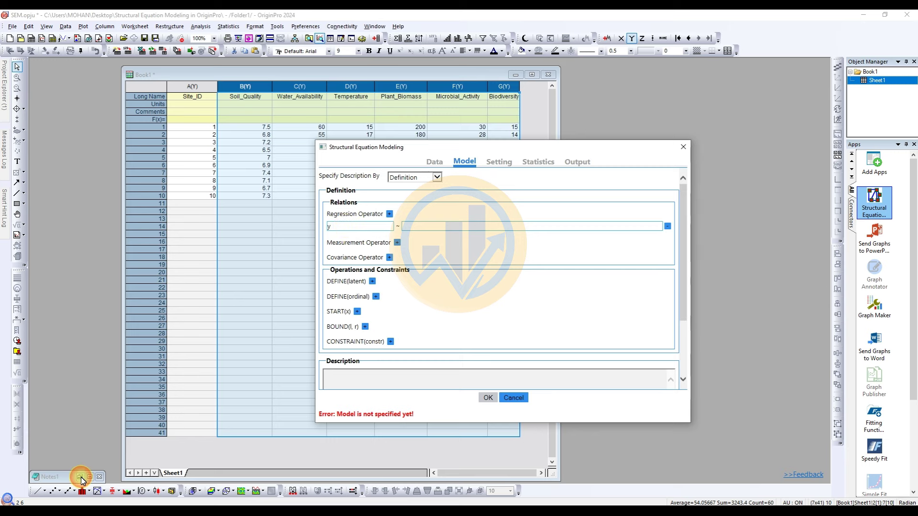
pyautogui.click(79, 478)
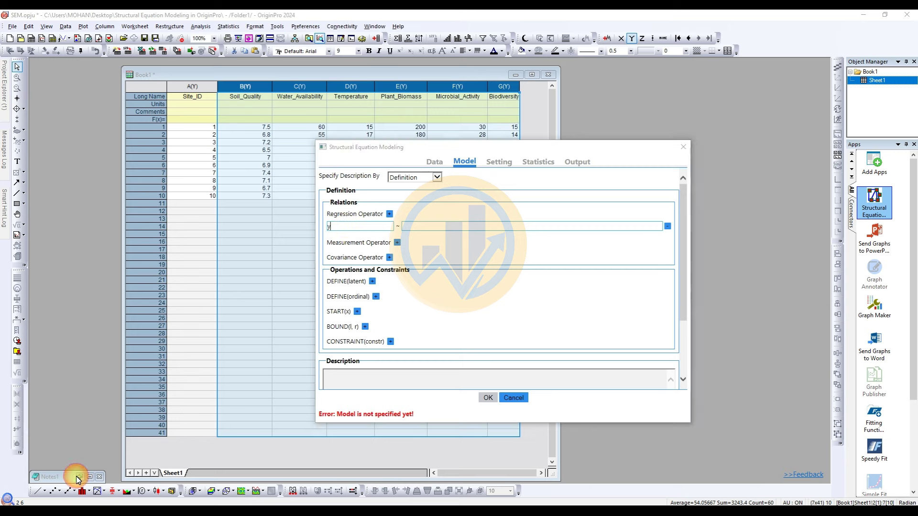
pyautogui.hotkey('alt', 'Tab')
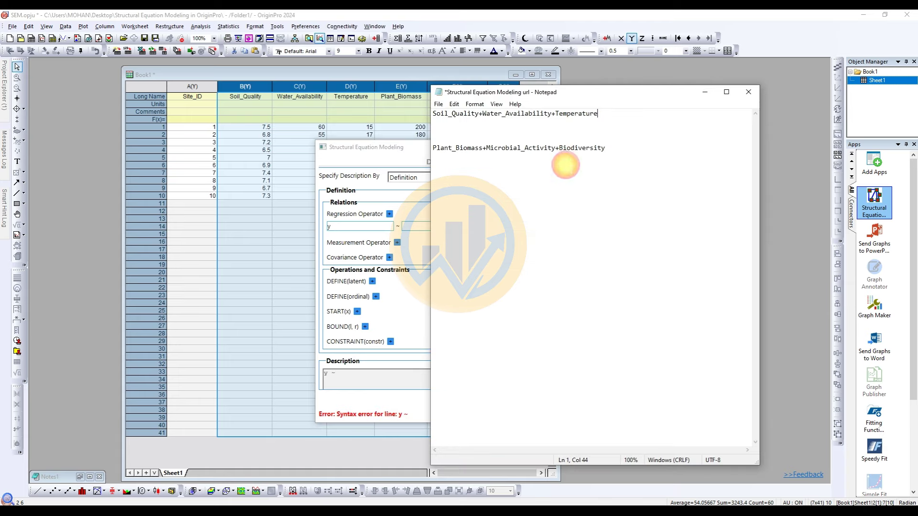
pyautogui.moveTo(542, 104); pyautogui.dragTo(661, 123)
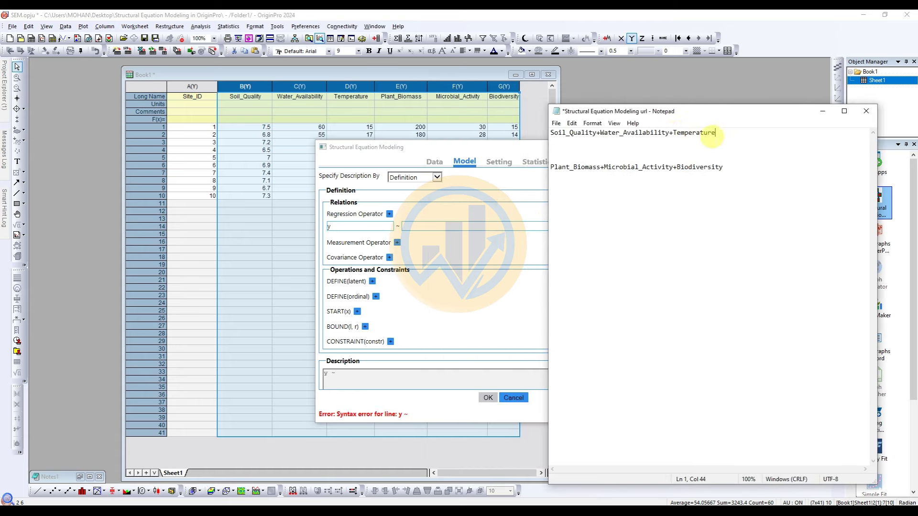
pyautogui.moveTo(721, 133); pyautogui.dragTo(560, 137)
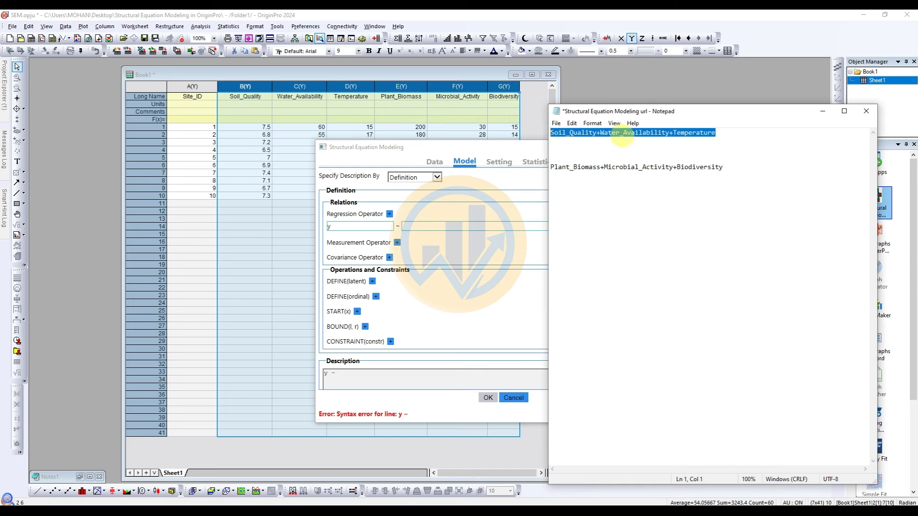
pyautogui.rightClick(676, 135)
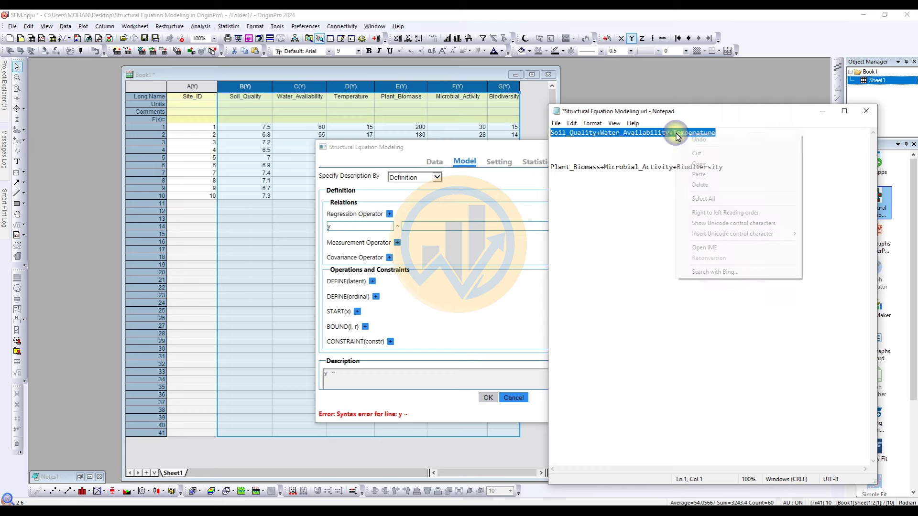
pyautogui.click(696, 164)
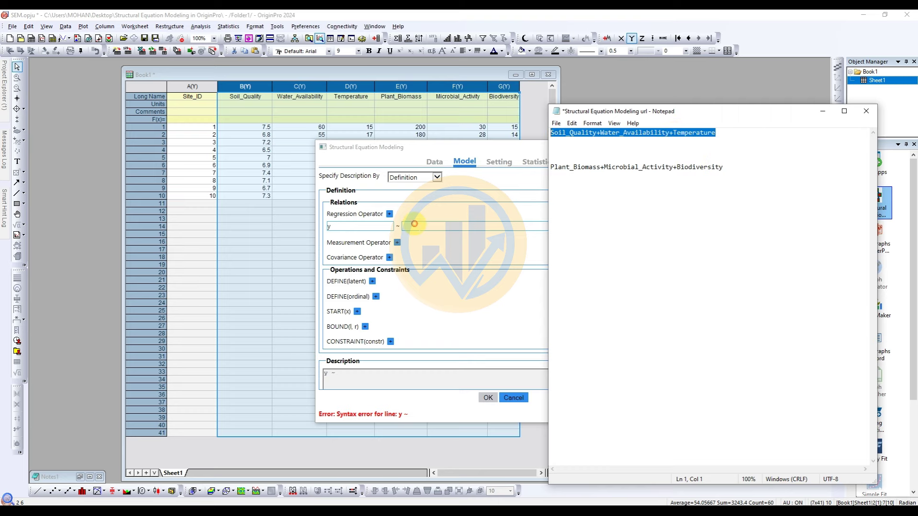
pyautogui.click(414, 224)
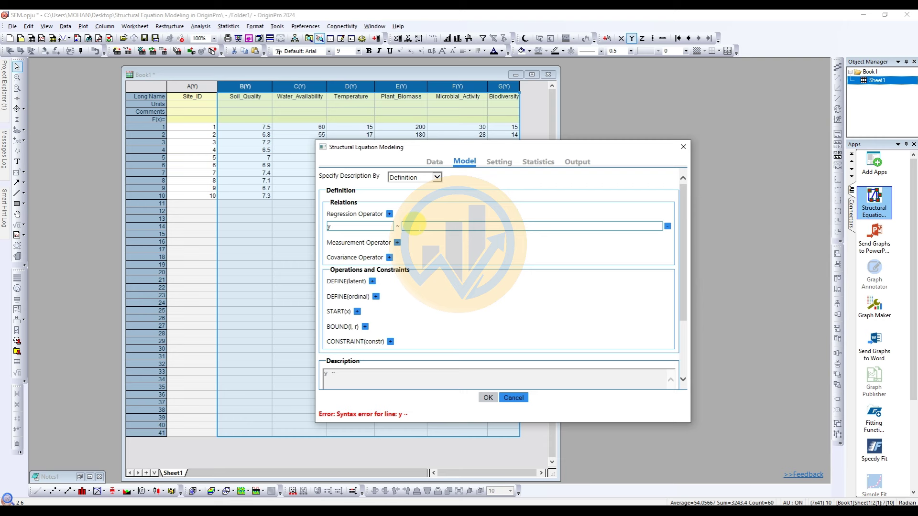
pyautogui.hotkey('ctrl', 'v')
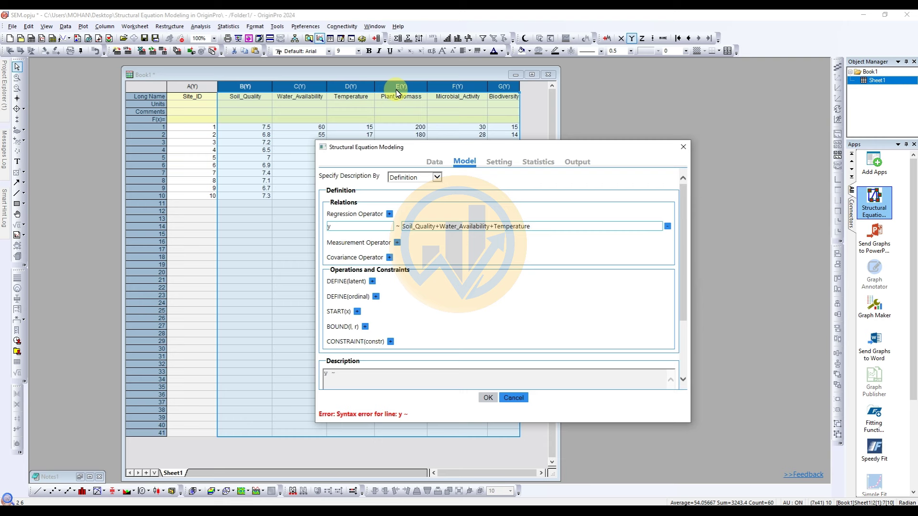
pyautogui.click(397, 242)
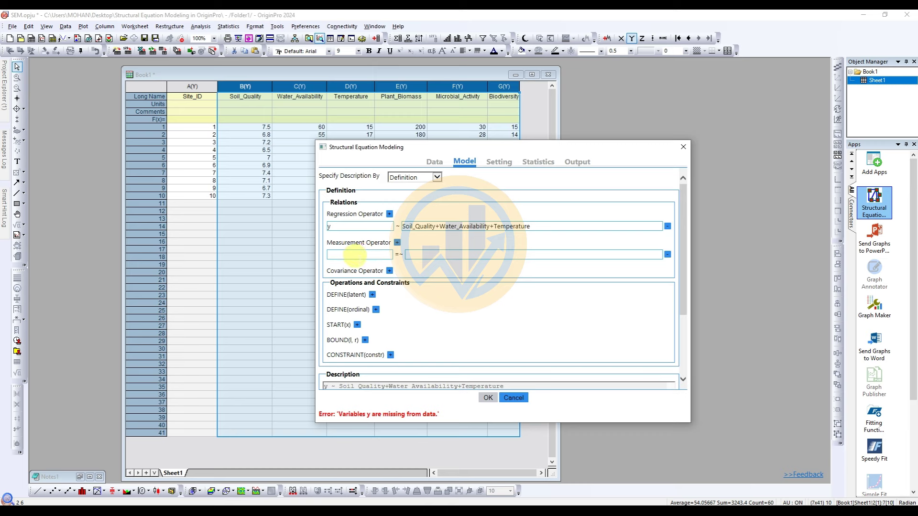
# - Add the measurement relation y =~ Plant_Biomass+Microbial_Activity+Biodiversity and refresh the description
pyautogui.click(423, 254)
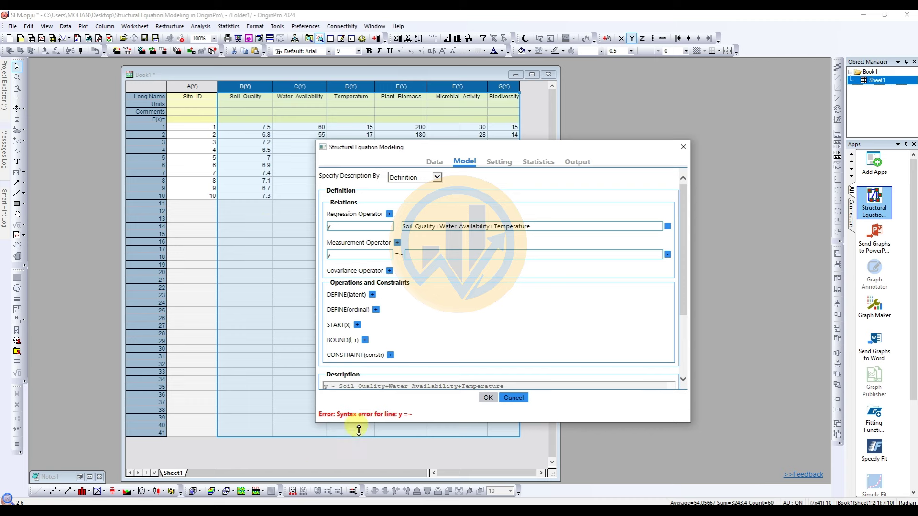
pyautogui.hotkey('alt', 'Tab')
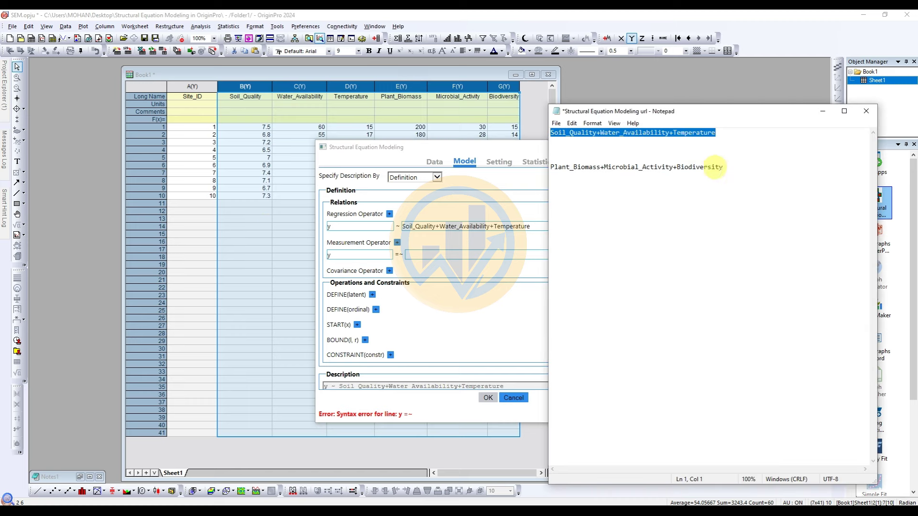
pyautogui.moveTo(723, 167); pyautogui.dragTo(550, 167)
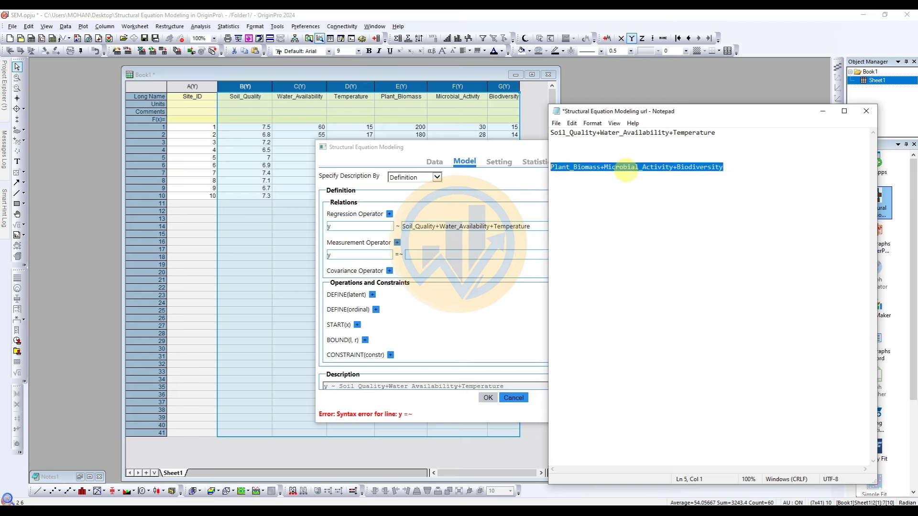
pyautogui.rightClick(625, 170)
pyautogui.click(645, 201)
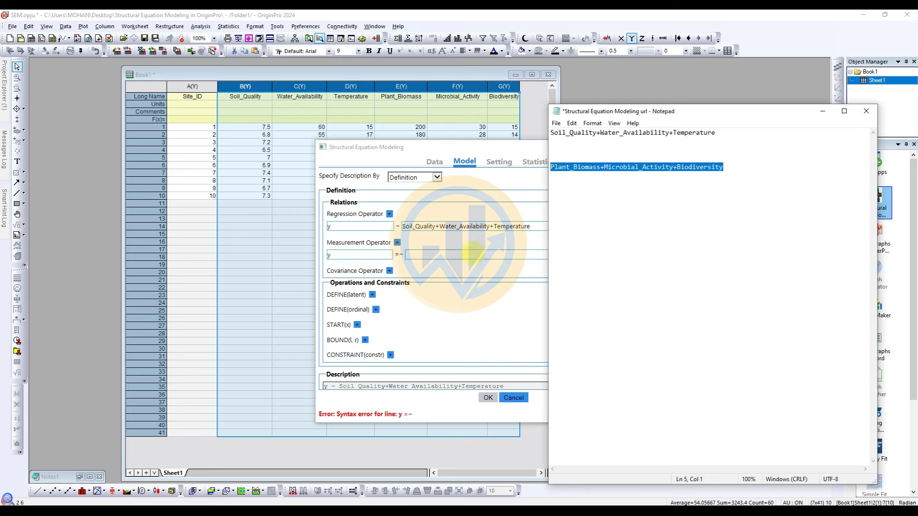
pyautogui.click(473, 255)
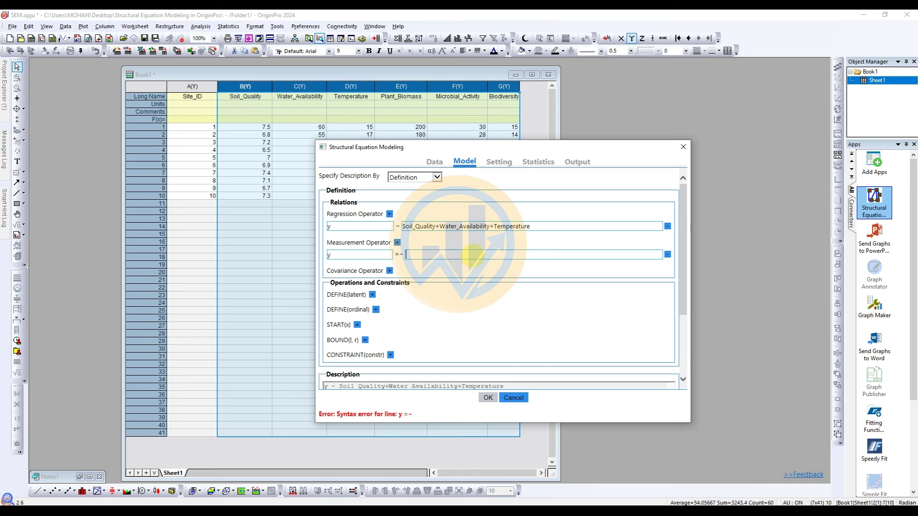
pyautogui.hotkey('ctrl', 'v')
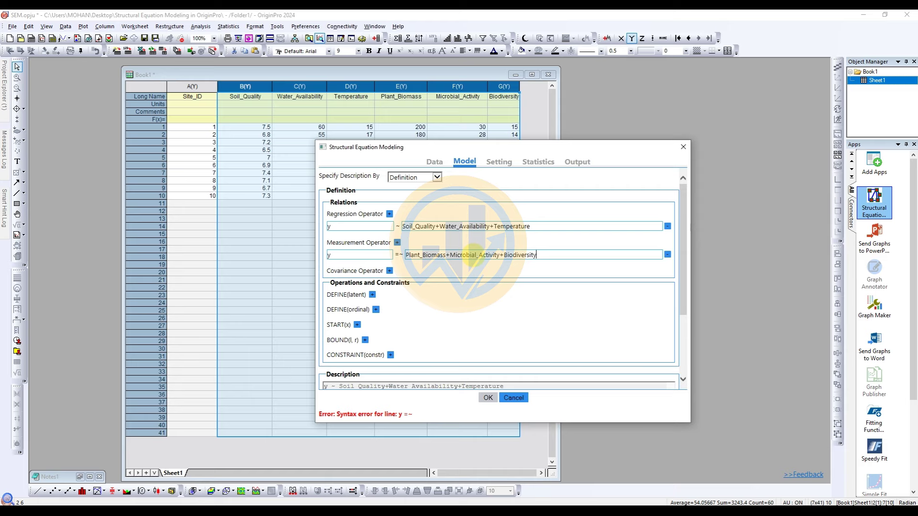
pyautogui.scroll(-3, 467, 280)
pyautogui.click(446, 329)
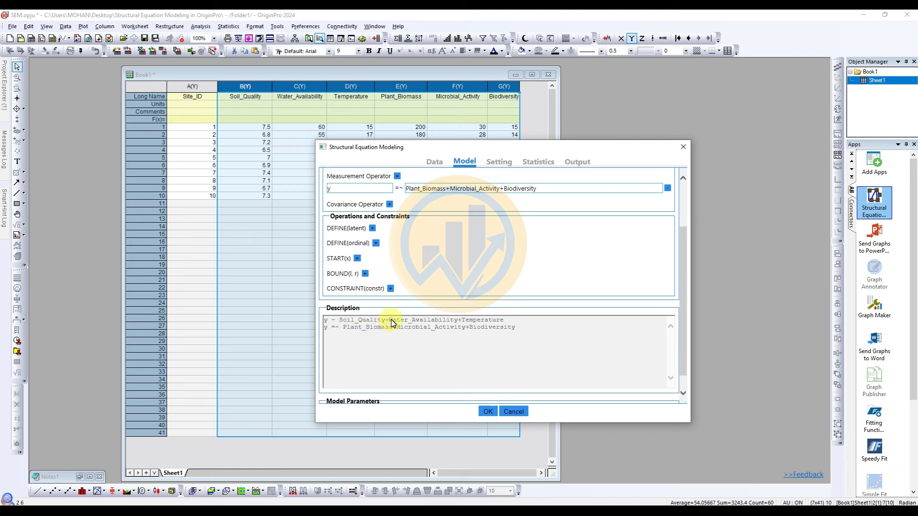
pyautogui.scroll(3, 434, 341)
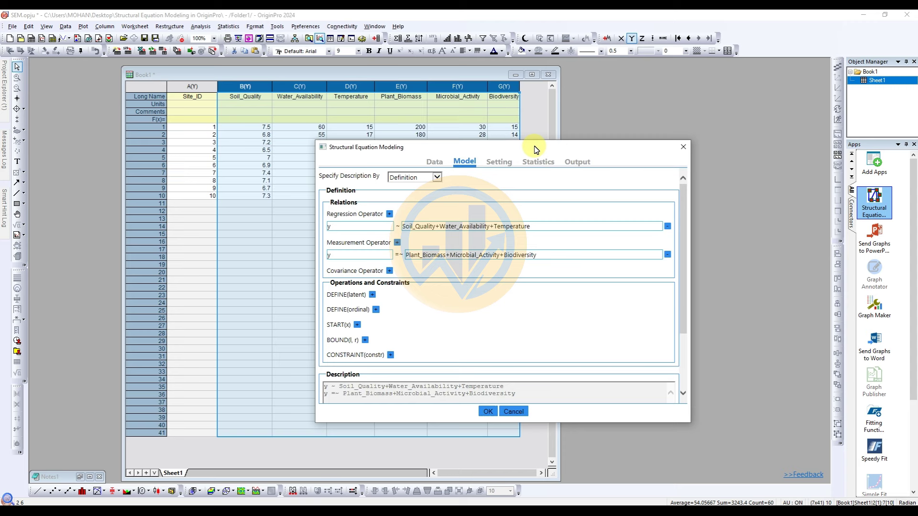
# - Check the Setting and Statistics options, then run the structural equation model
pyautogui.click(495, 164)
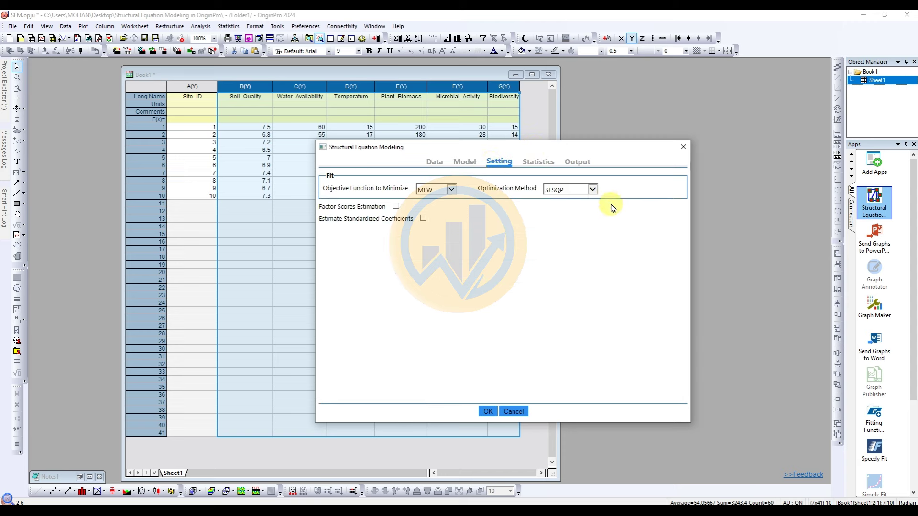
pyautogui.click(546, 164)
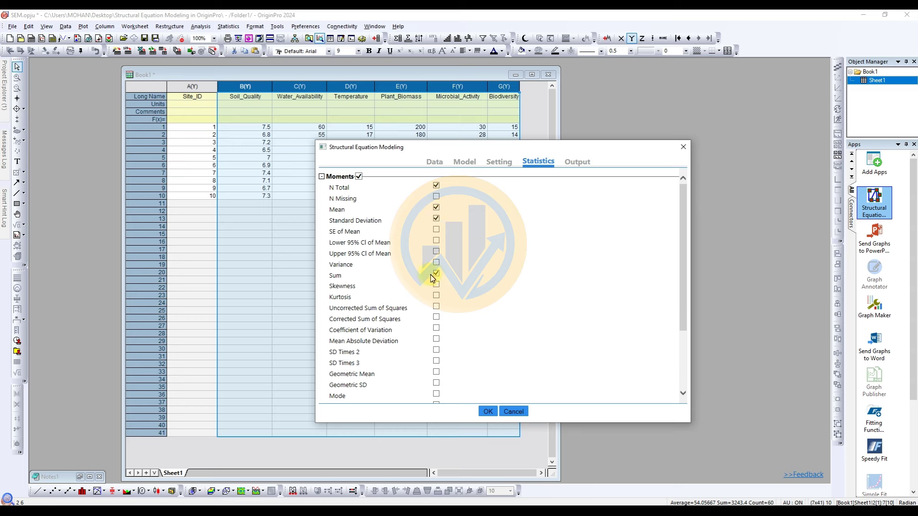
pyautogui.scroll(-2, 439, 277)
pyautogui.scroll(-1, 437, 277)
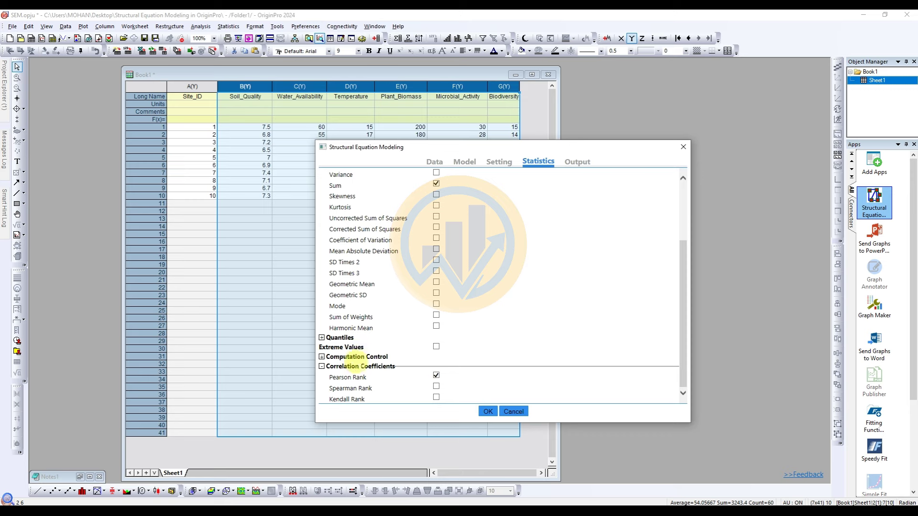
pyautogui.click(488, 412)
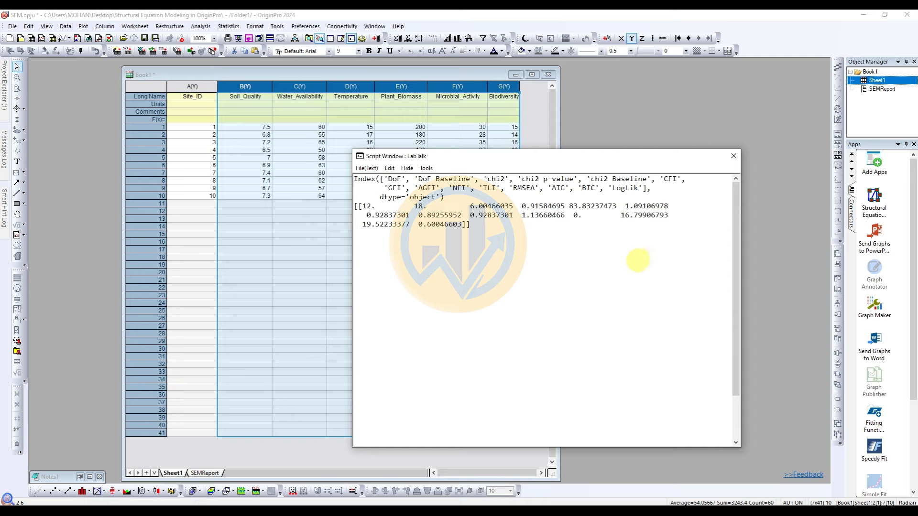
# - Close the fit-index output and show the SEMReport sheet with Book1 maximized
pyautogui.click(735, 157)
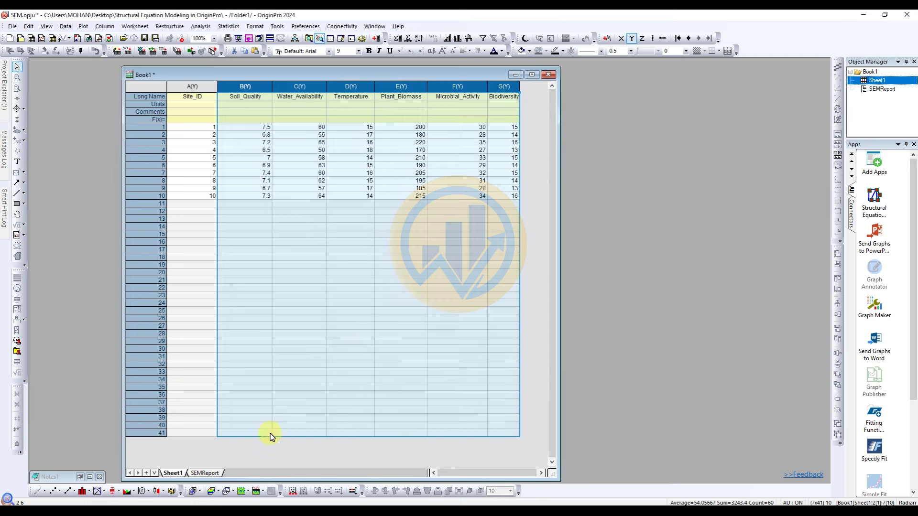
pyautogui.click(205, 473)
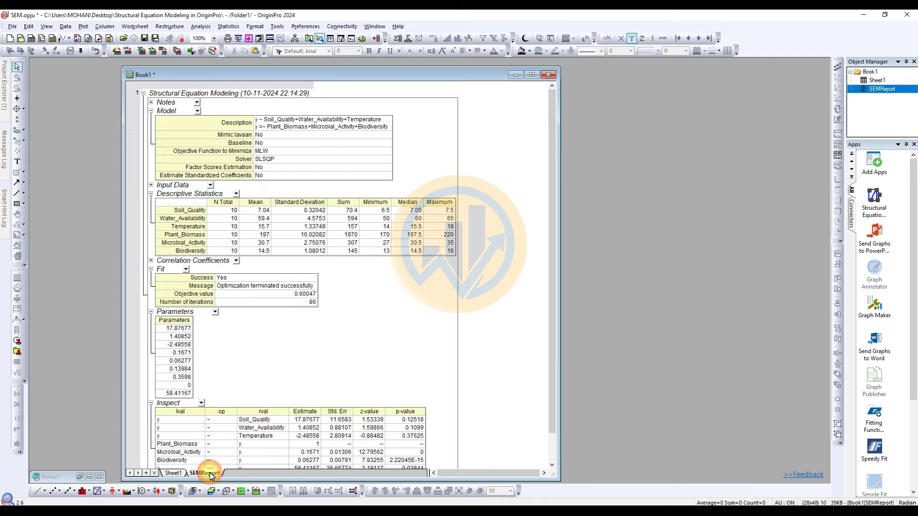
pyautogui.click(531, 75)
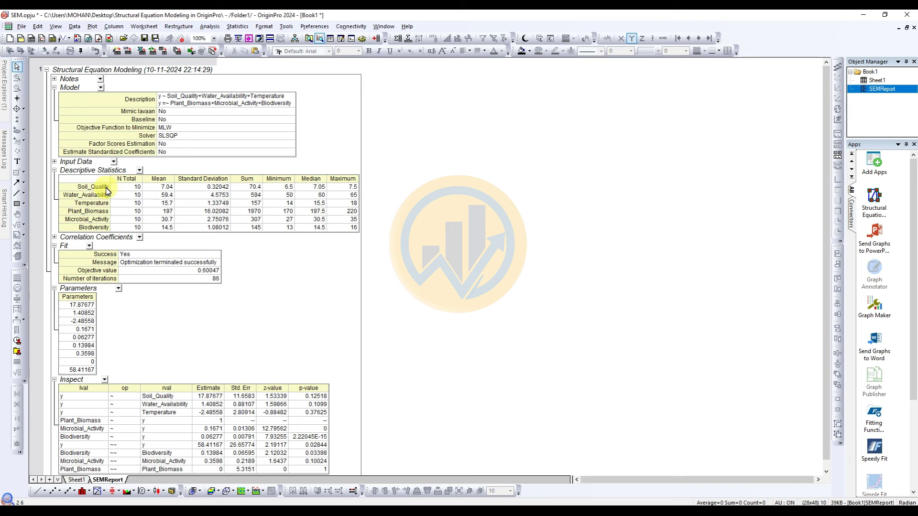
# - Expand the Correlation Coefficients section to view the Pearson correlation table
pyautogui.click(54, 162)
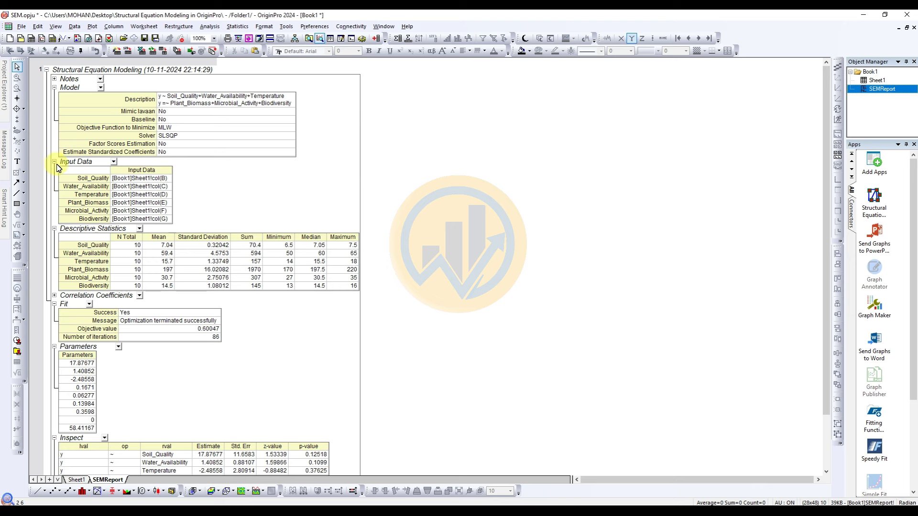
pyautogui.click(54, 163)
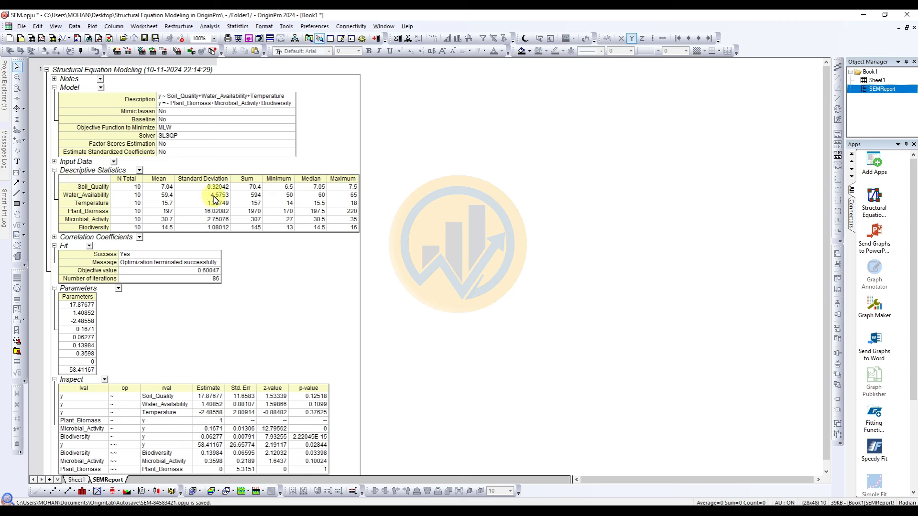
pyautogui.click(55, 238)
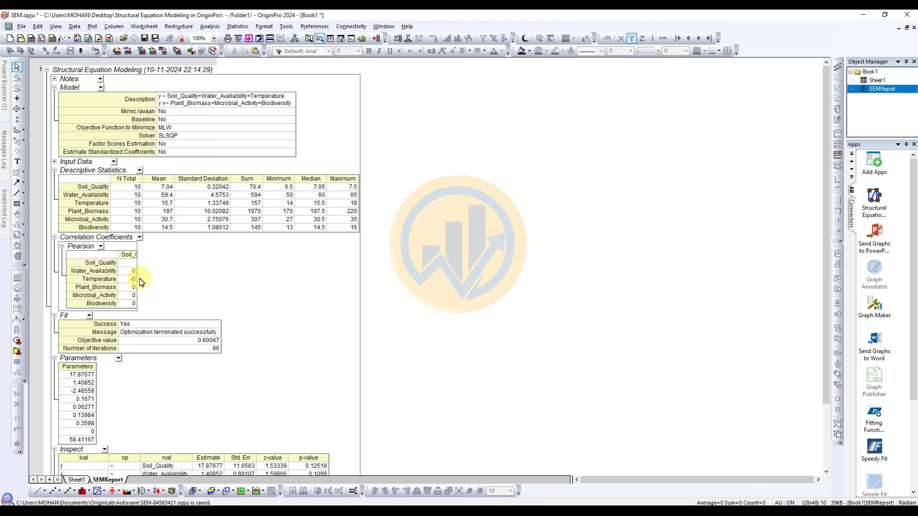
pyautogui.scroll(-2, 133, 292)
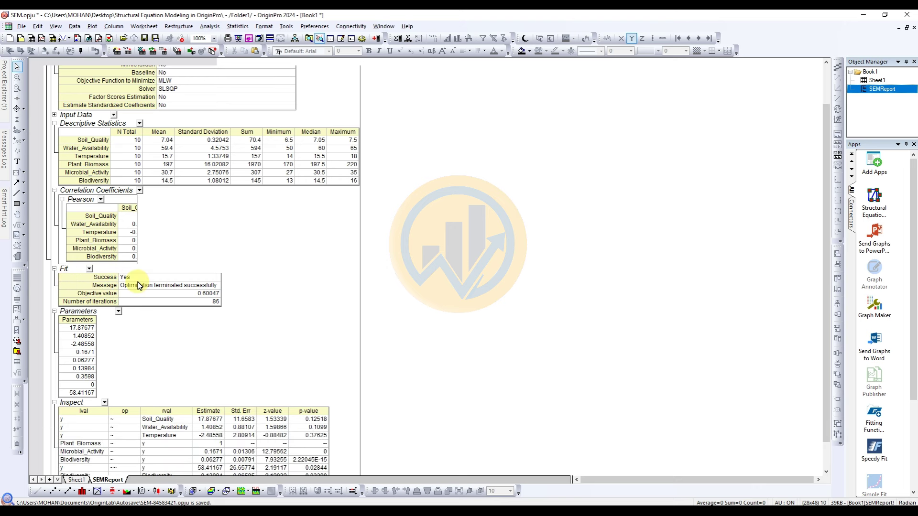
pyautogui.scroll(-1, 153, 295)
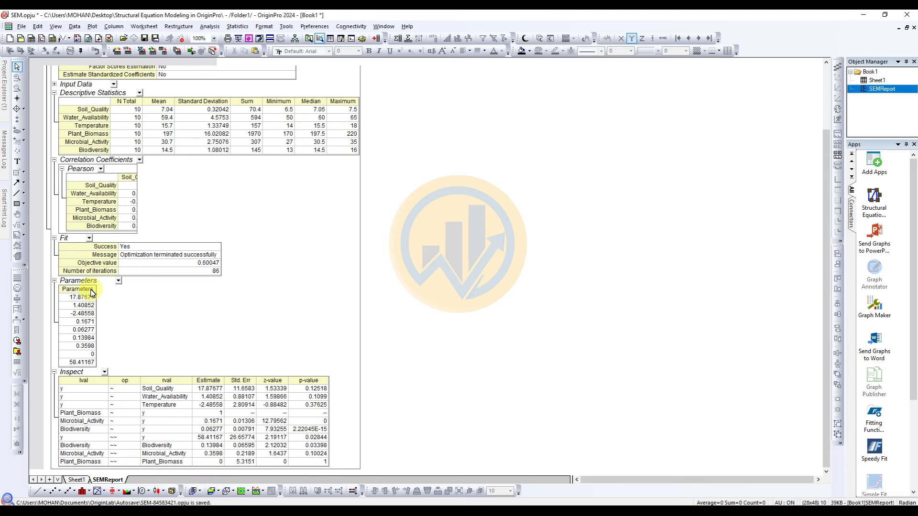